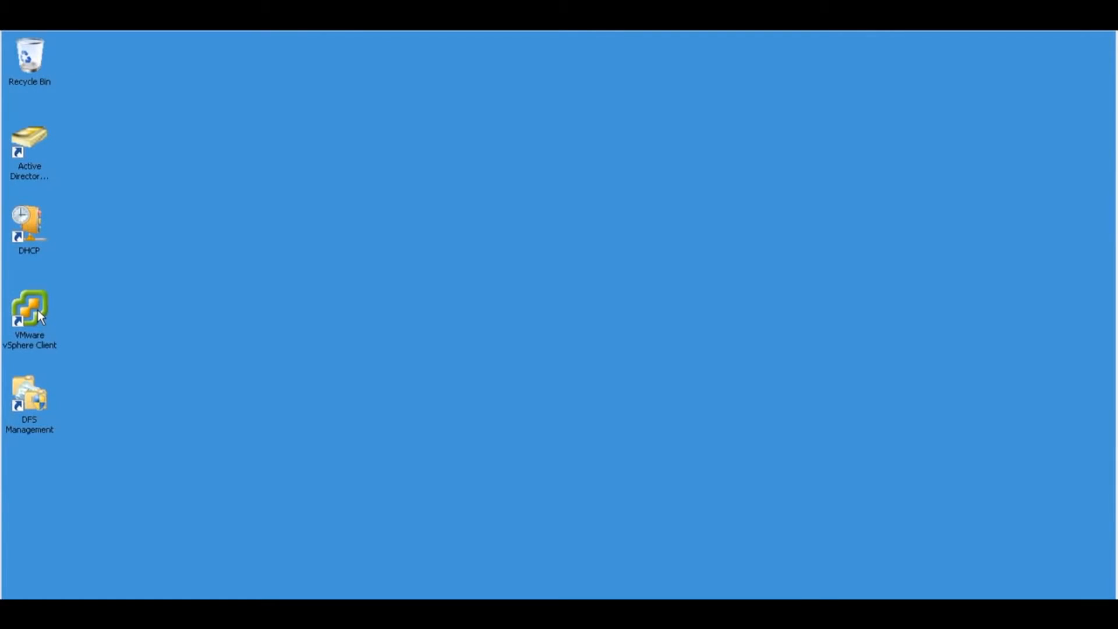
- Log in to ESXi host 172.16.1.101 as root from the vSphere Client
{"action": "left_click", "coordinate": [38, 310]}
{"action": "left_click", "coordinate": [533, 478]}
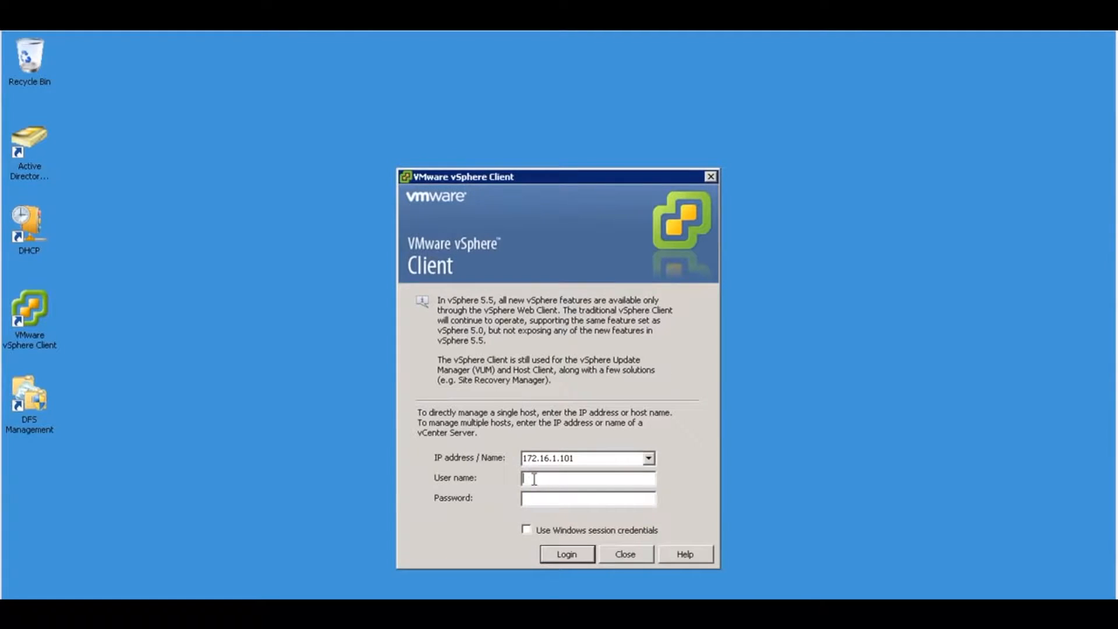
{"action": "type", "text": "root"}
{"action": "type", "text": "***********"}
{"action": "type", "text": "*"}
{"action": "key", "text": "Return"}
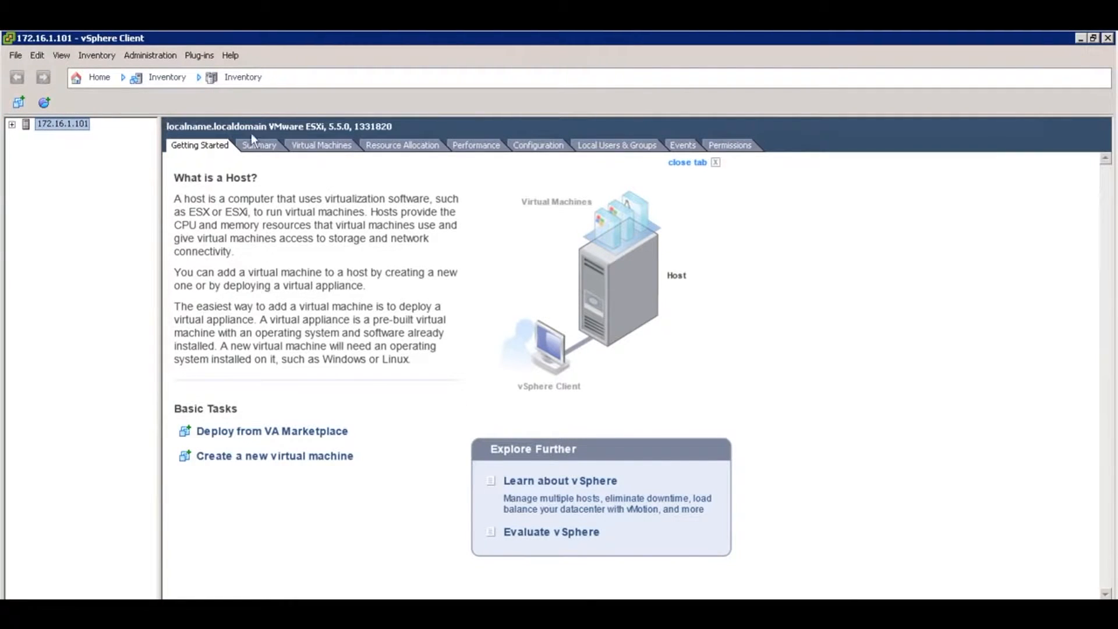
- Bring up the host's DNS and Routing properties from the Configuration view
{"action": "left_click", "coordinate": [534, 145]}
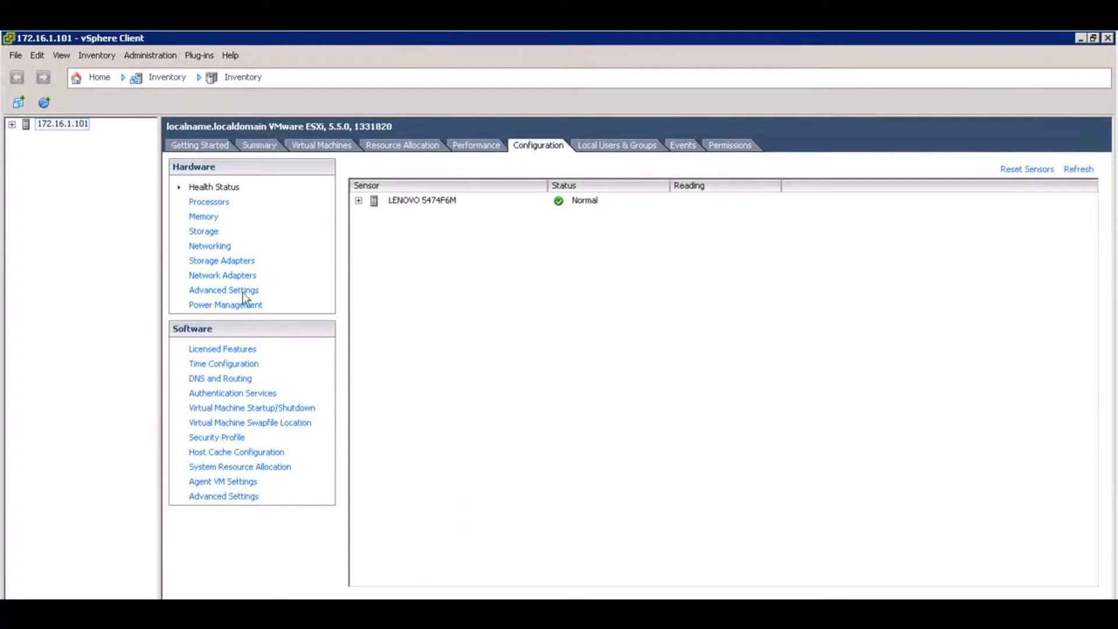
{"action": "left_click", "coordinate": [216, 379]}
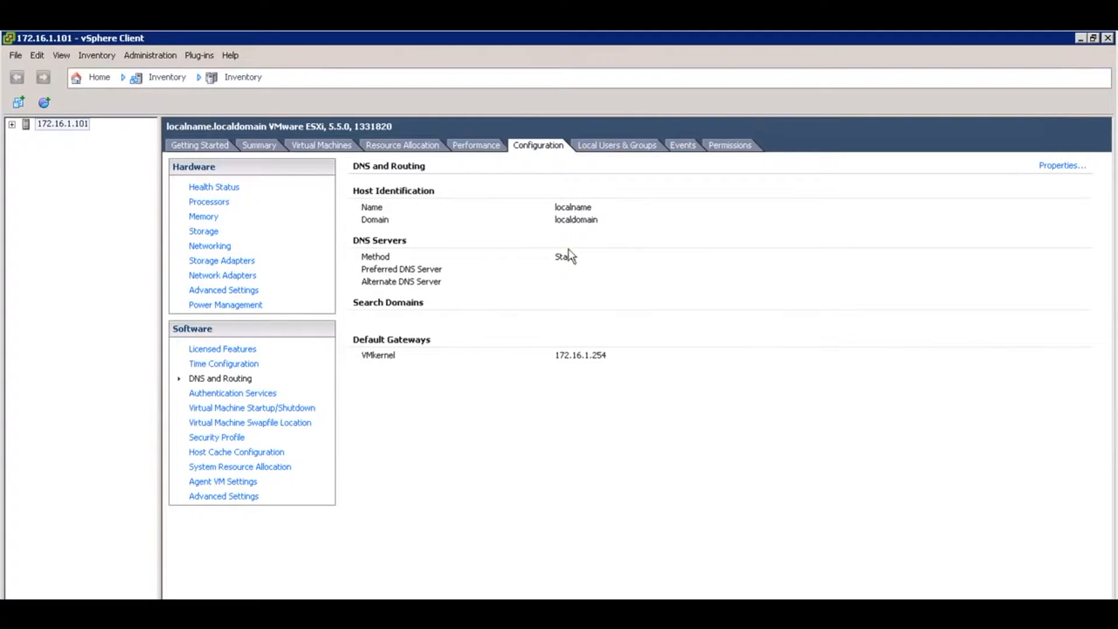
{"action": "left_click", "coordinate": [1061, 166]}
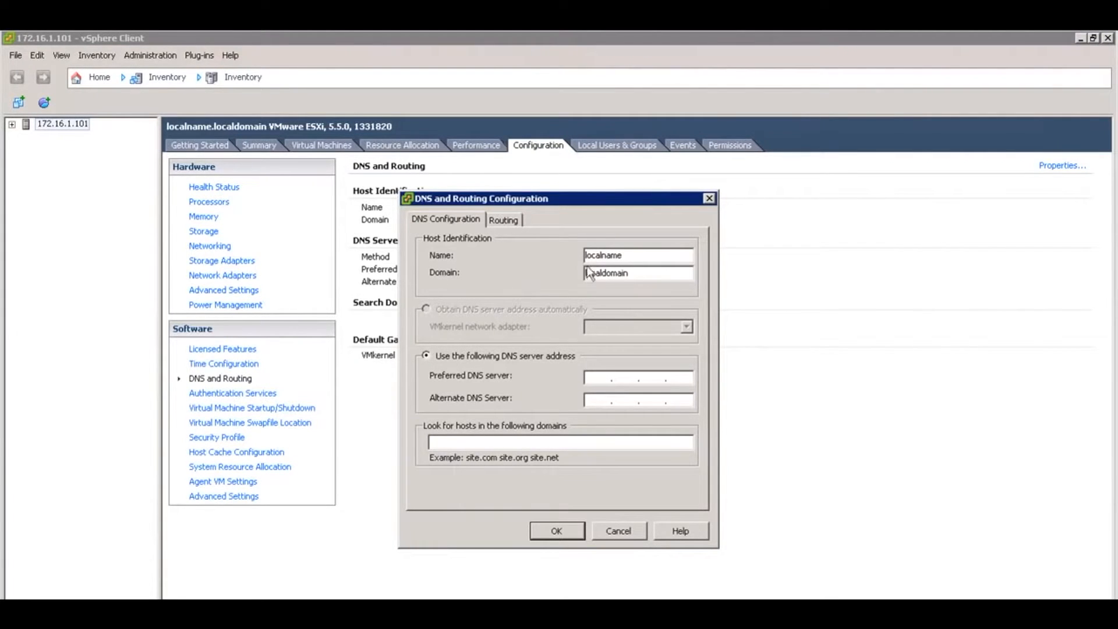
- Replace the host name with ESX-Host-001 and the domain localdomain with mydomain.com
{"action": "left_click_drag", "start_coordinate": [626, 255], "coordinate": [568, 255]}
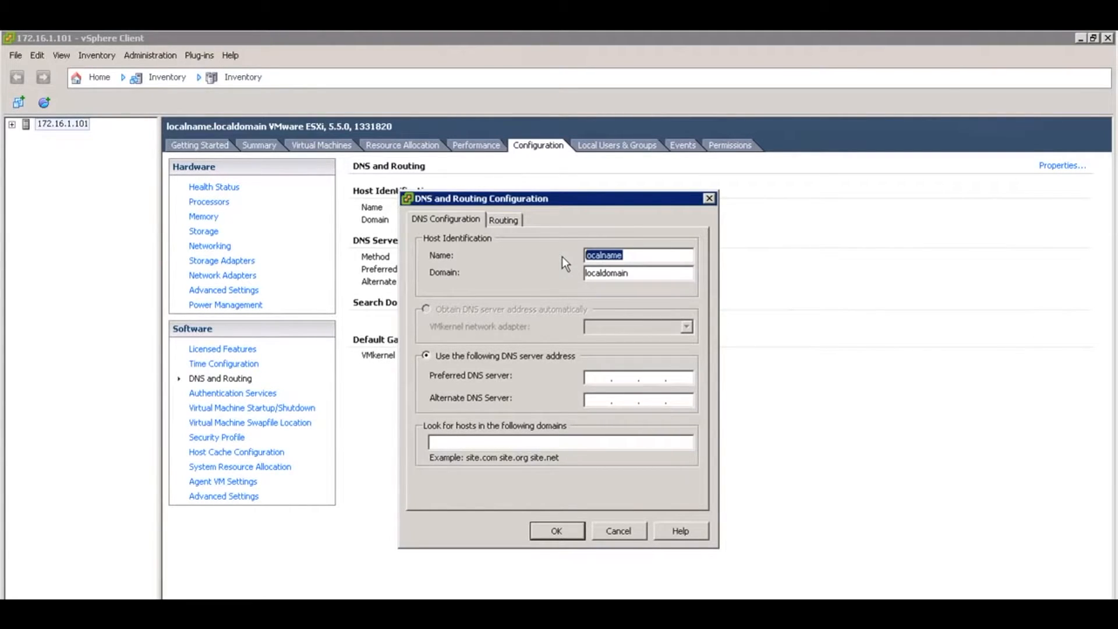
{"action": "type", "text": "ESX"}
{"action": "type", "text": "_"}
{"action": "key", "text": "BackSpace"}
{"action": "type", "text": "-Host-"}
{"action": "type", "text": "001"}
{"action": "left_click", "coordinate": [637, 273]}
{"action": "double_click", "coordinate": [605, 274]}
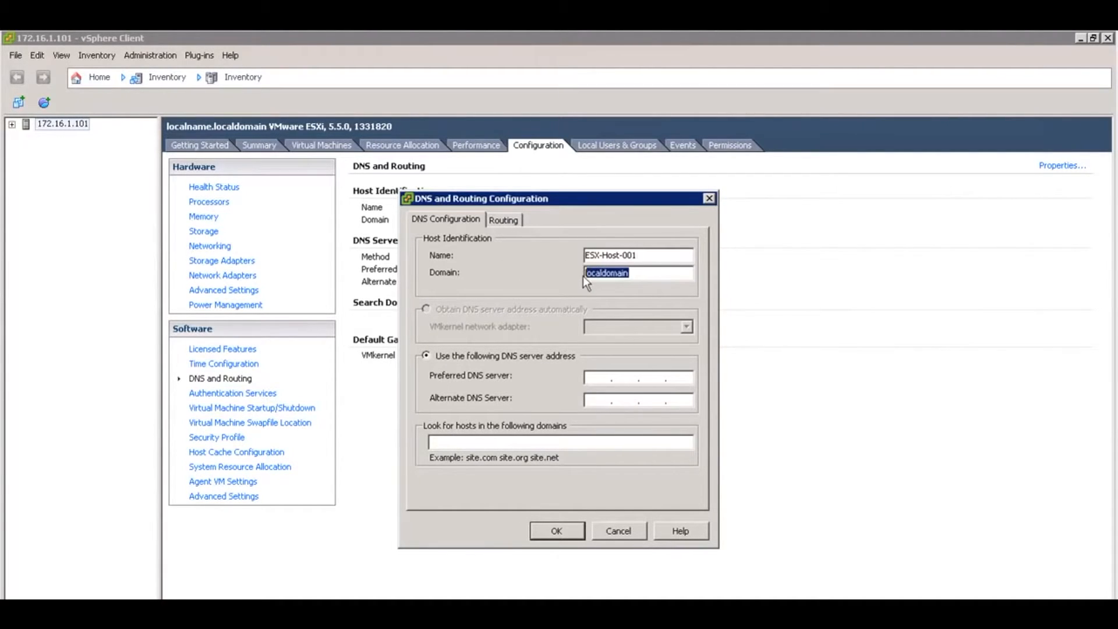
{"action": "type", "text": "mydomain"}
{"action": "type", "text": ".com"}
{"action": "type", "text": "mydomain.com"}
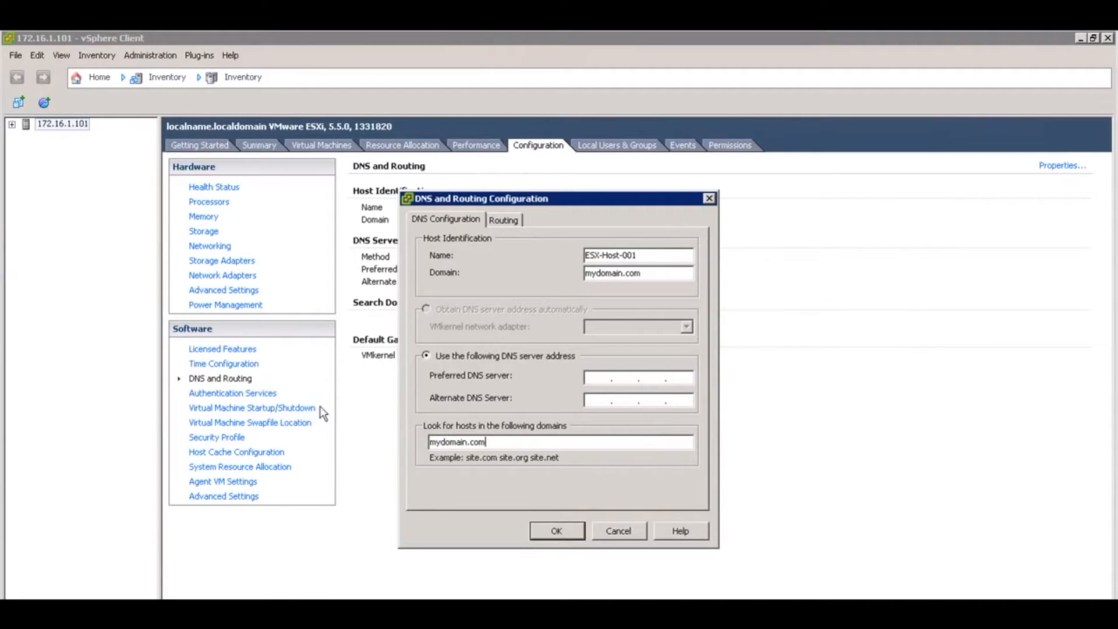
- Enter preferred DNS 172.16.1.2 and alternate DNS 172.16.1.16, then apply the settings
{"action": "left_click", "coordinate": [599, 380]}
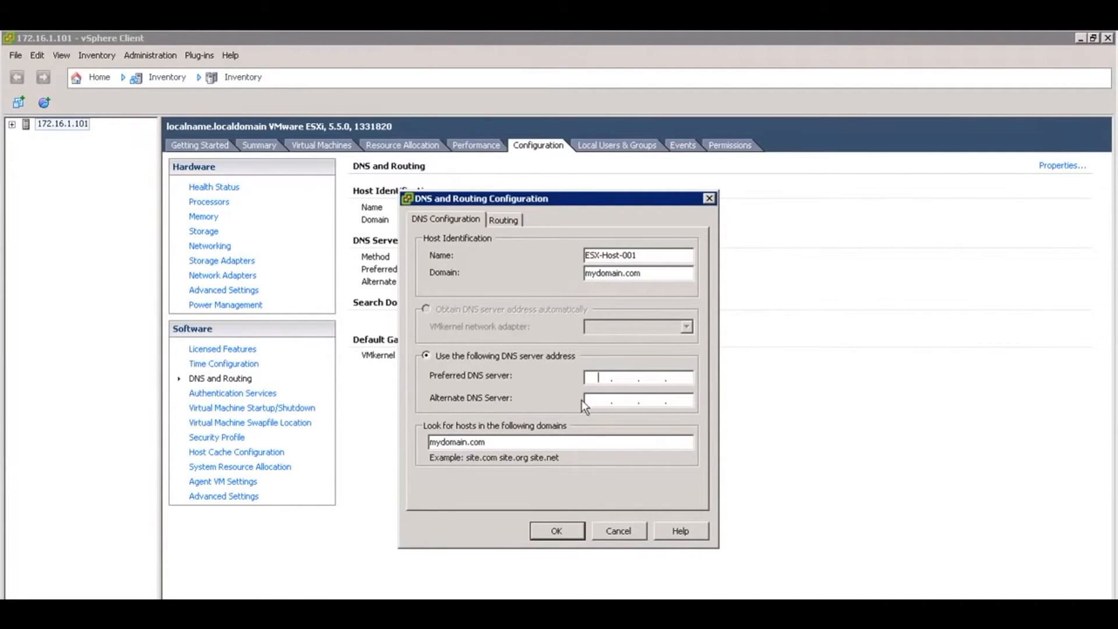
{"action": "type", "text": "172."}
{"action": "type", "text": "16.1"}
{"action": "type", "text": ".2"}
{"action": "left_click", "coordinate": [601, 400]}
{"action": "type", "text": "172 . "}
{"action": "type", "text": "16 . "}
{"action": "type", "text": "1 ."}
{"action": "key", "text": "period"}
{"action": "type", "text": "16"}
{"action": "left_click", "coordinate": [657, 378]}
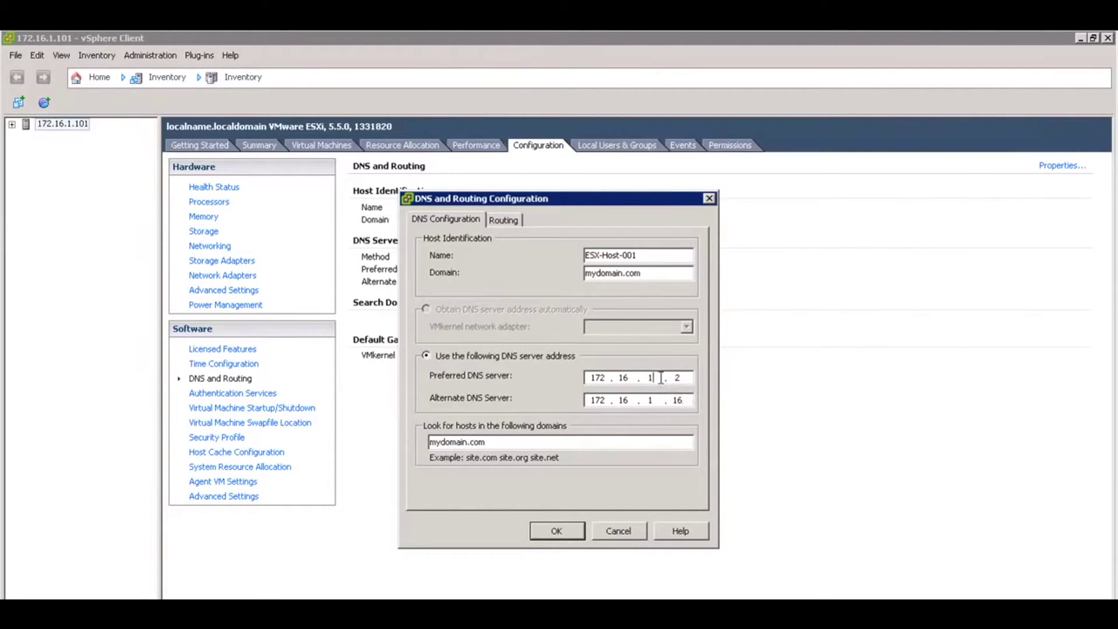
{"action": "left_click", "coordinate": [559, 530]}
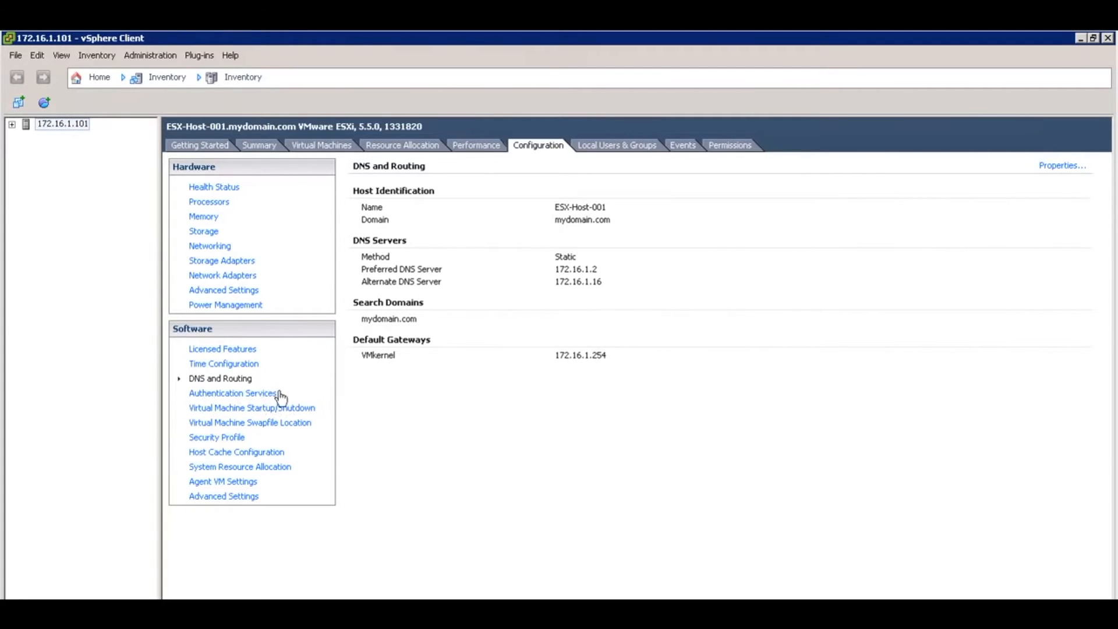
- Show the host's Authentication Services settings under Software
{"action": "left_click", "coordinate": [216, 395]}
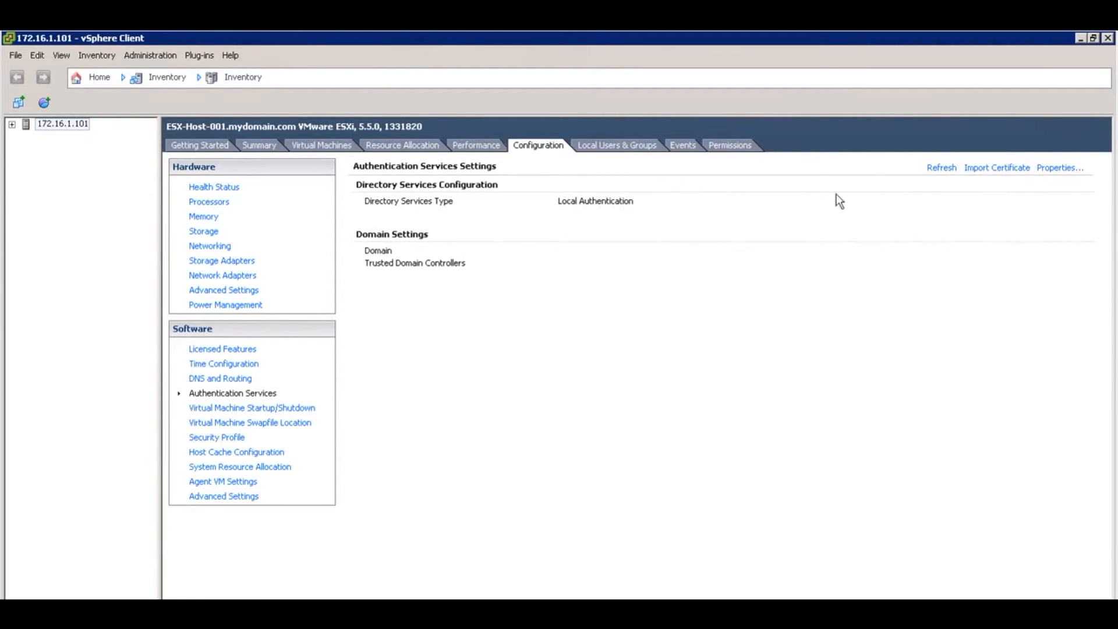
- Bring up the Directory Services Configuration dialog and centre it on screen
{"action": "left_click", "coordinate": [1060, 171]}
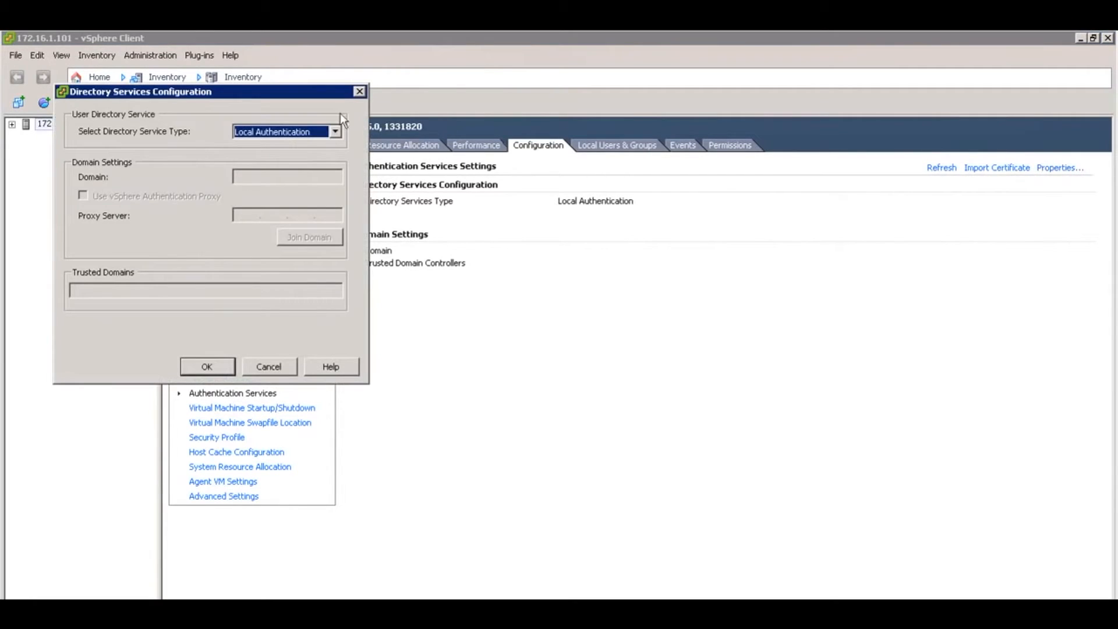
{"action": "left_click_drag", "start_coordinate": [284, 99], "coordinate": [592, 212]}
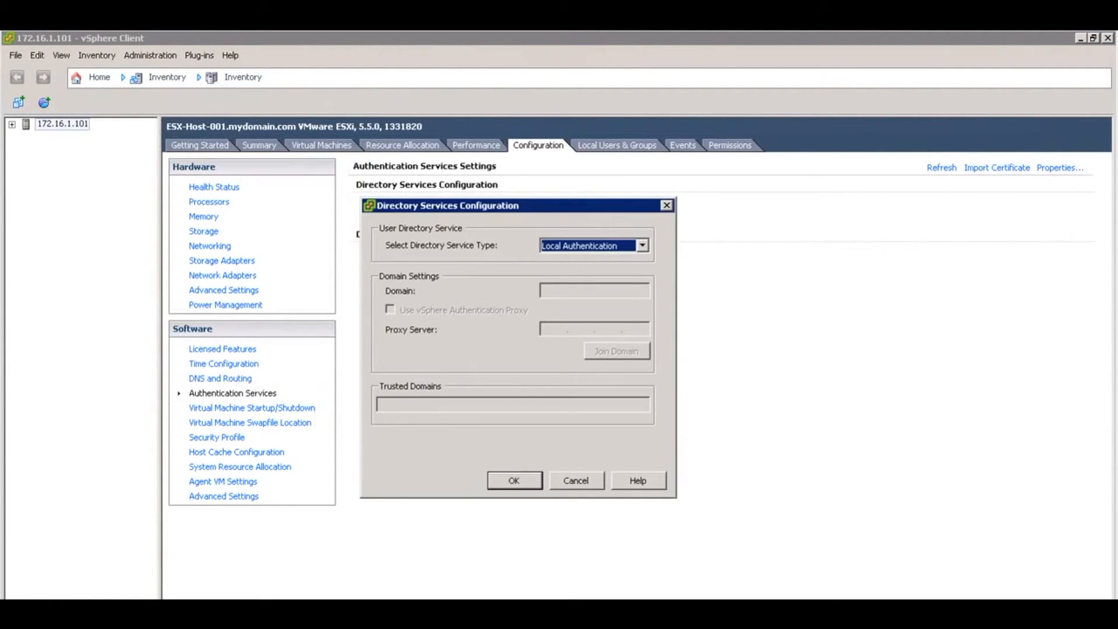
{"action": "left_click_drag", "start_coordinate": [517, 206], "coordinate": [554, 196]}
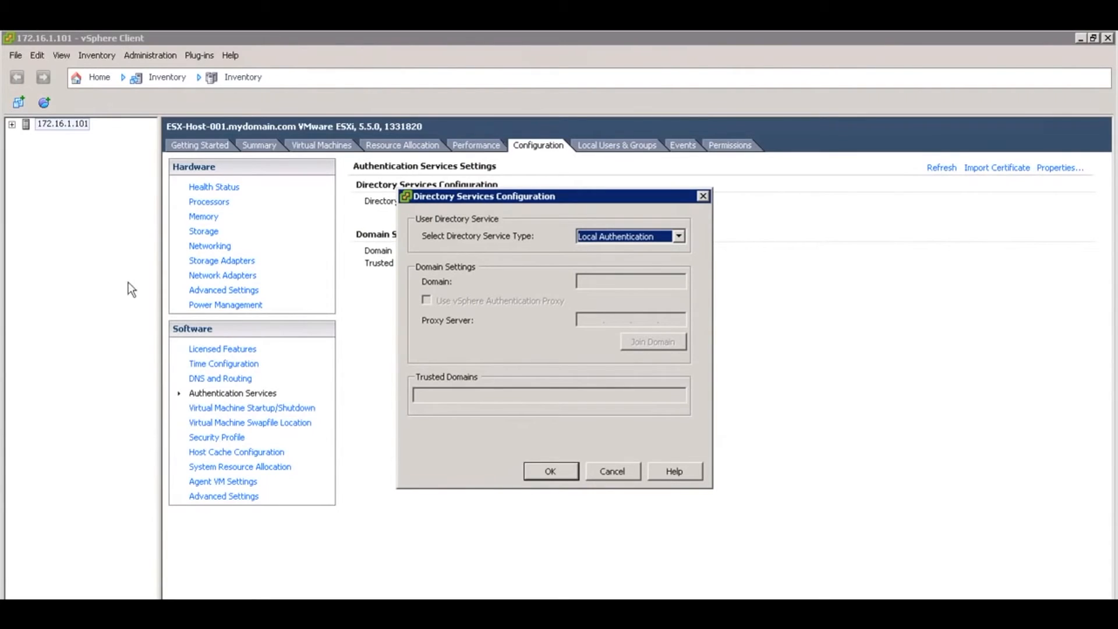
- Choose Active Directory as the service type and enter mydomain.com as the domain
{"action": "left_click", "coordinate": [612, 237]}
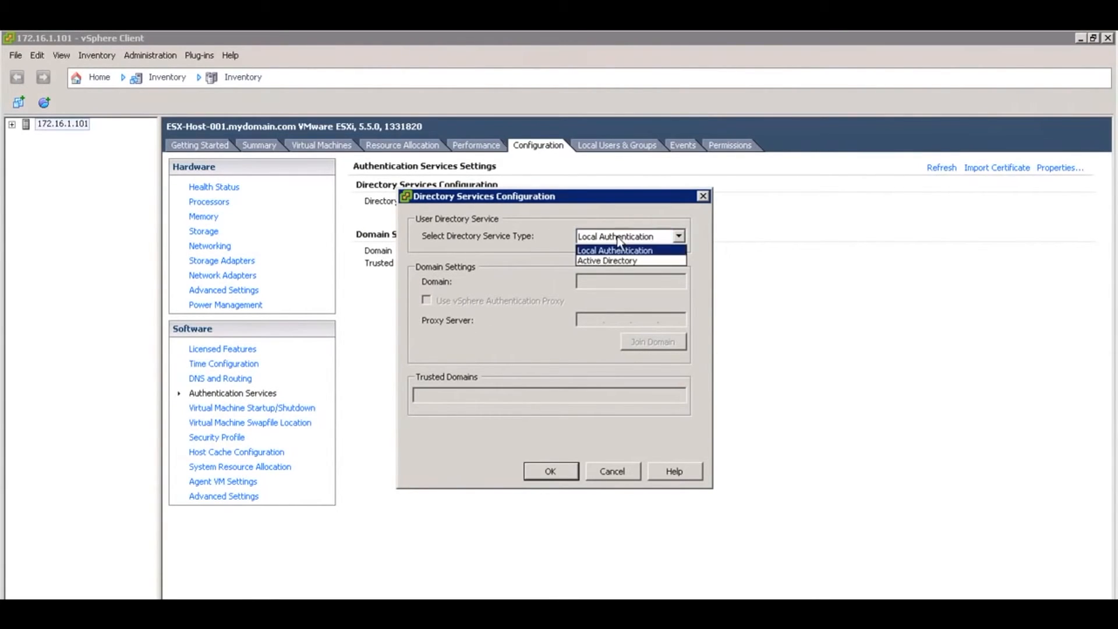
{"action": "left_click", "coordinate": [611, 262]}
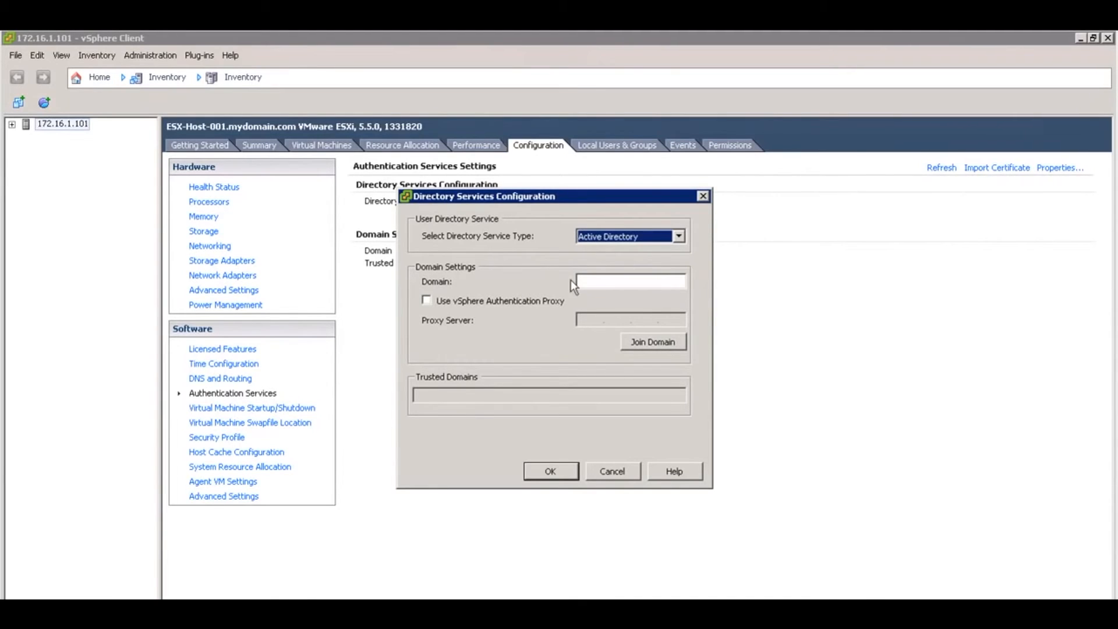
{"action": "left_click", "coordinate": [607, 281]}
{"action": "type", "text": "my"}
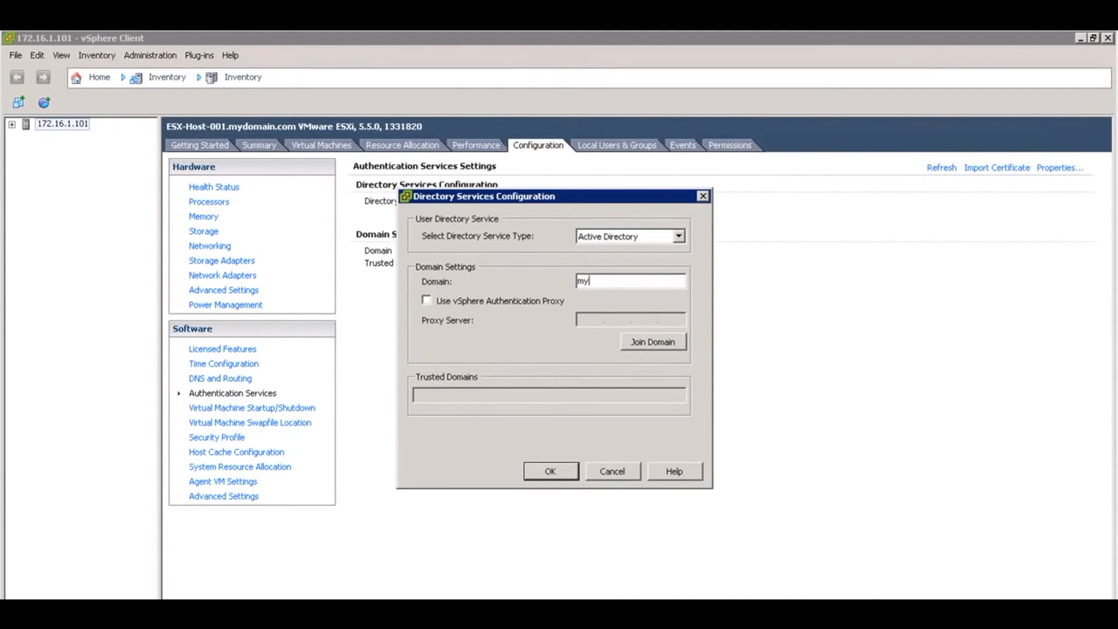
{"action": "type", "text": "domain.co"}
{"action": "type", "text": "m"}
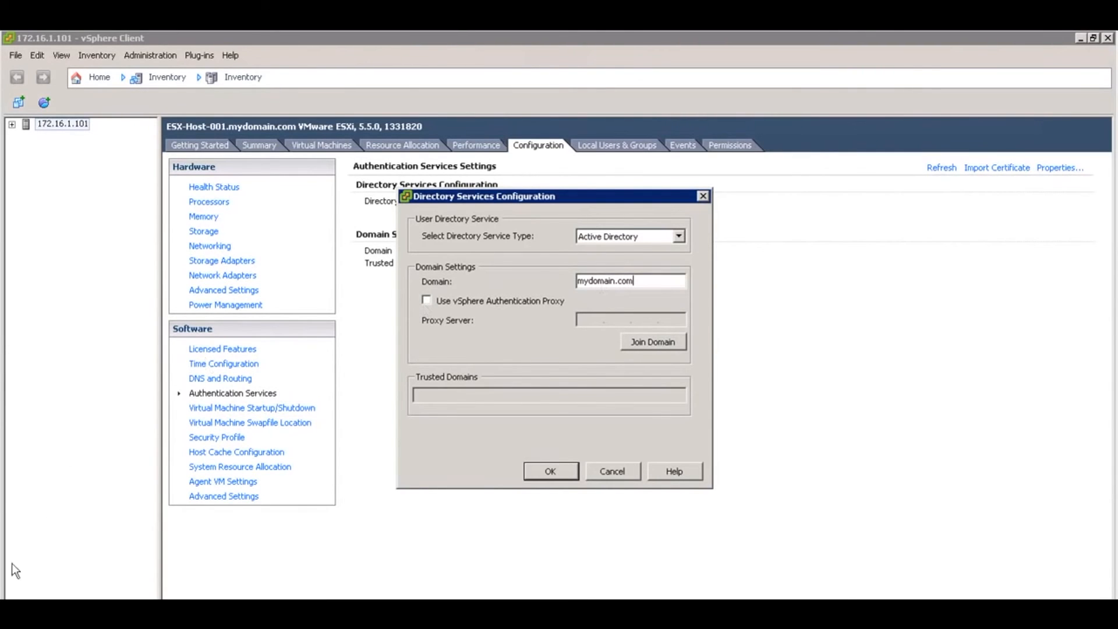